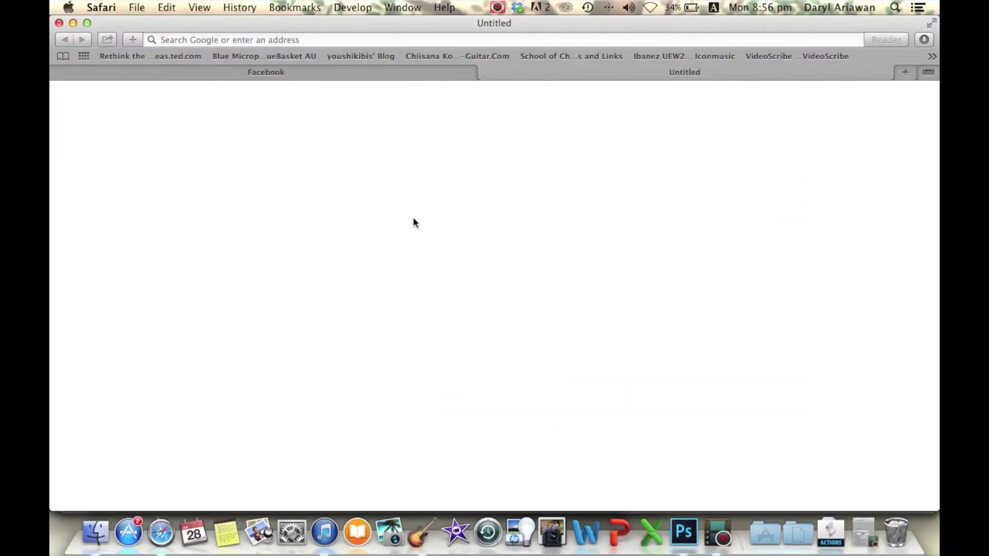
- Download daryl-set1.atn in Safari from darylariawan.com/action/daryl-set1.atn
left_click(315, 39)
type("da")
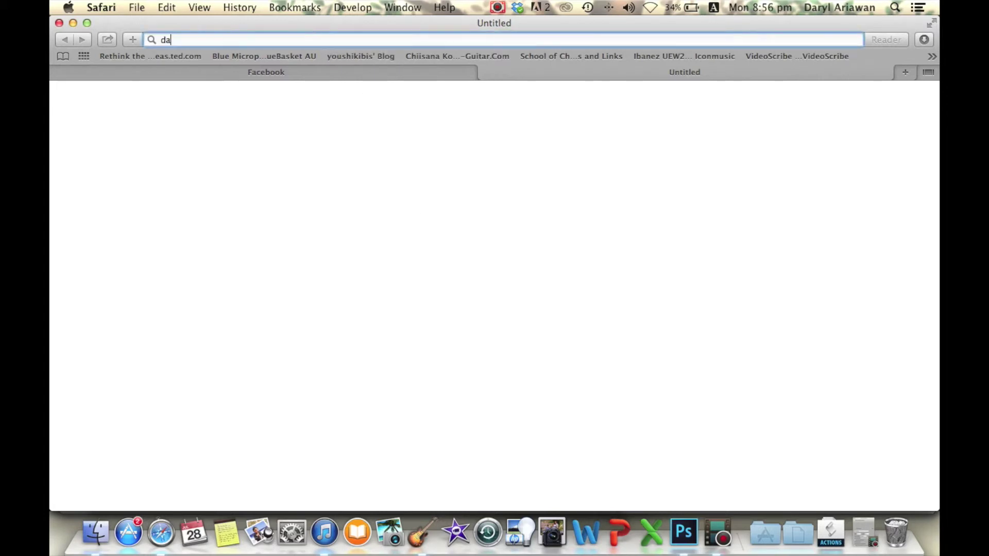
type("rylariawan")
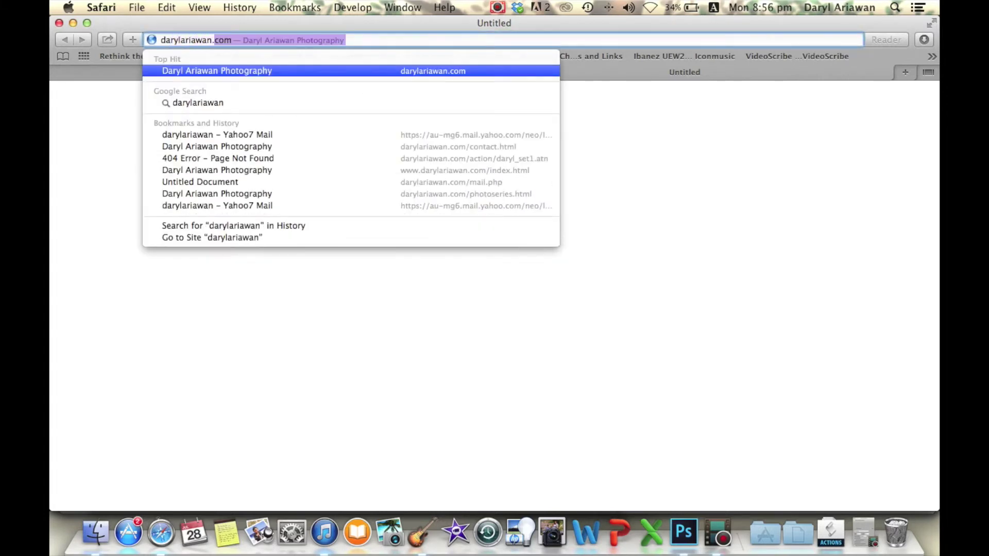
type(".com/action")
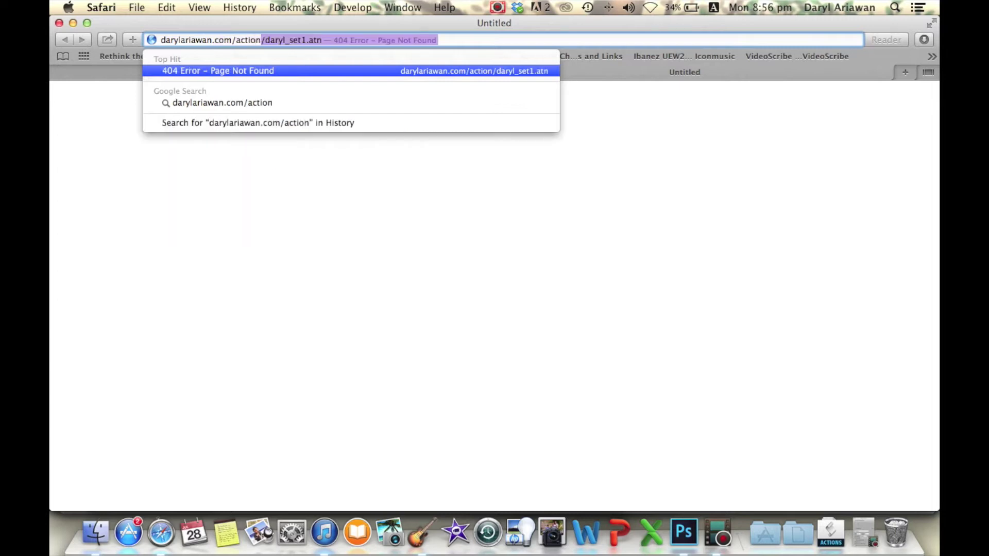
type("/daryl")
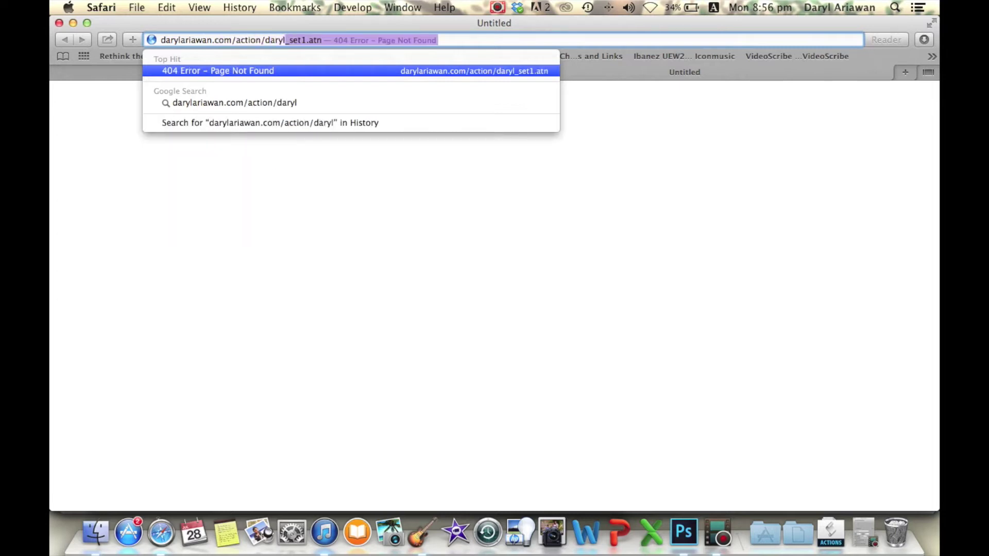
type("-set1.at")
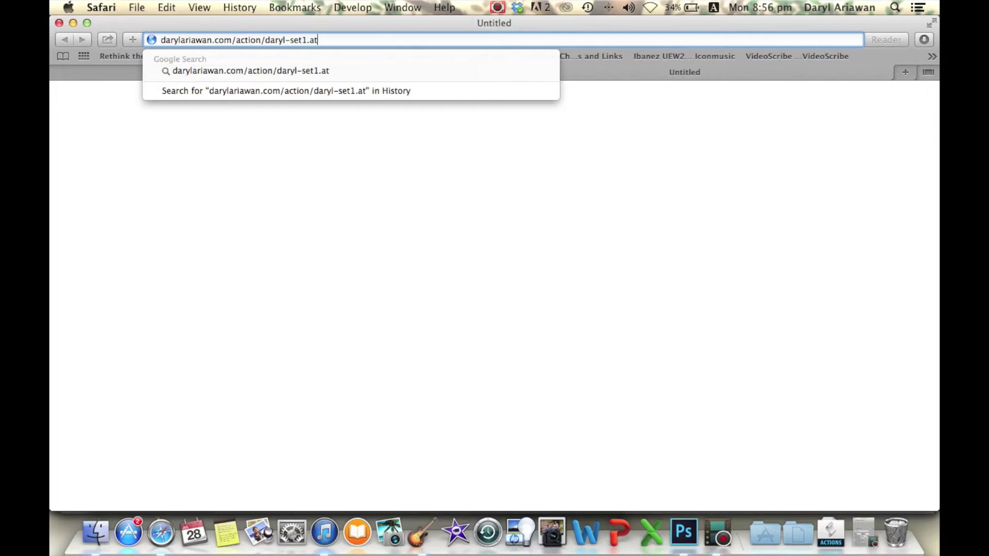
type("n")
key("Return")
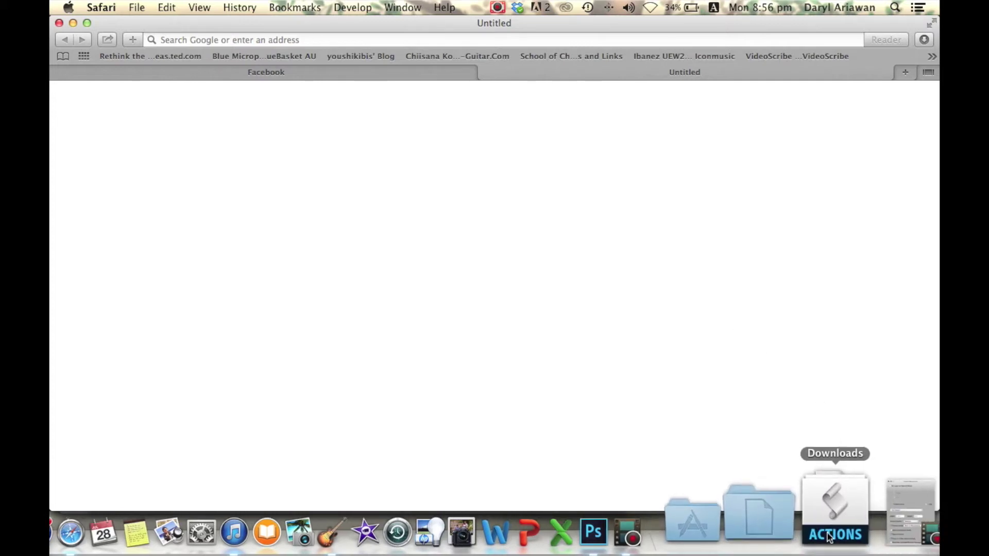
- Switch to Photoshop via Mission Control, collapse Set 1 and show the Actions panel menu
key("ctrl+Up")
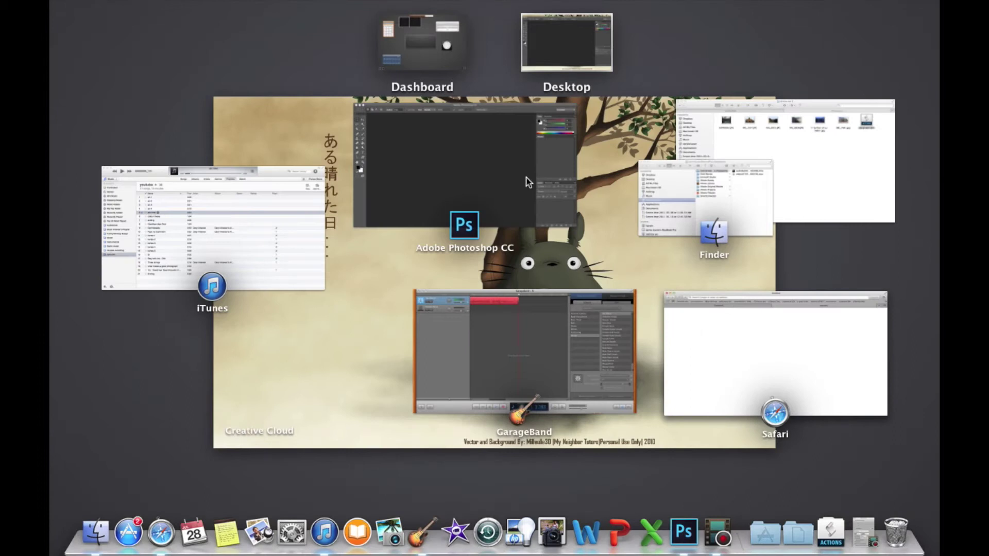
left_click(481, 139)
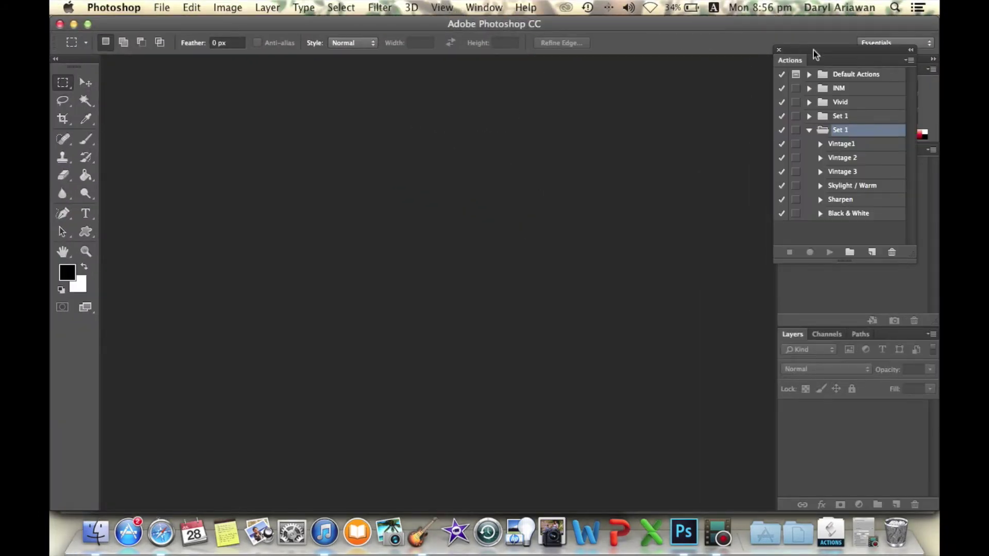
left_click(491, 7)
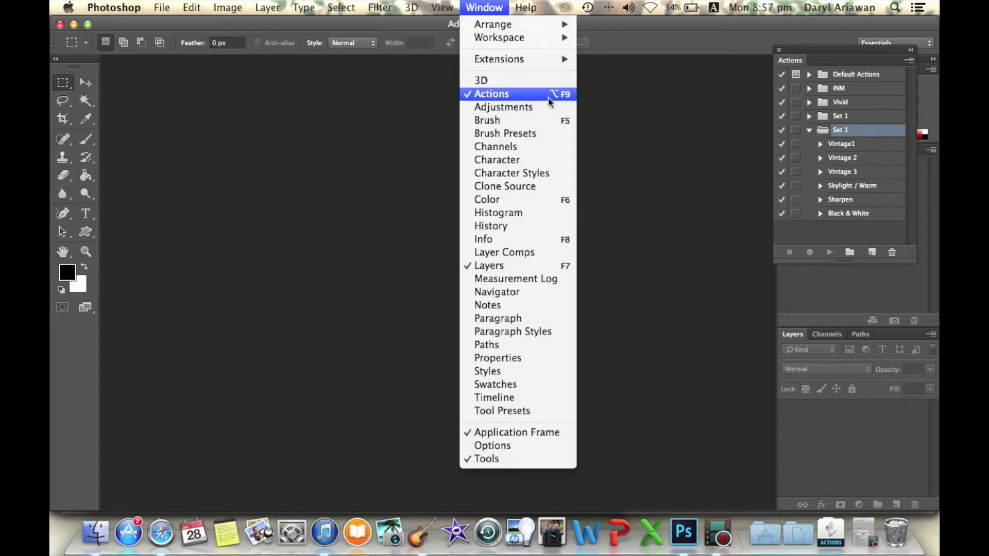
left_click(829, 57)
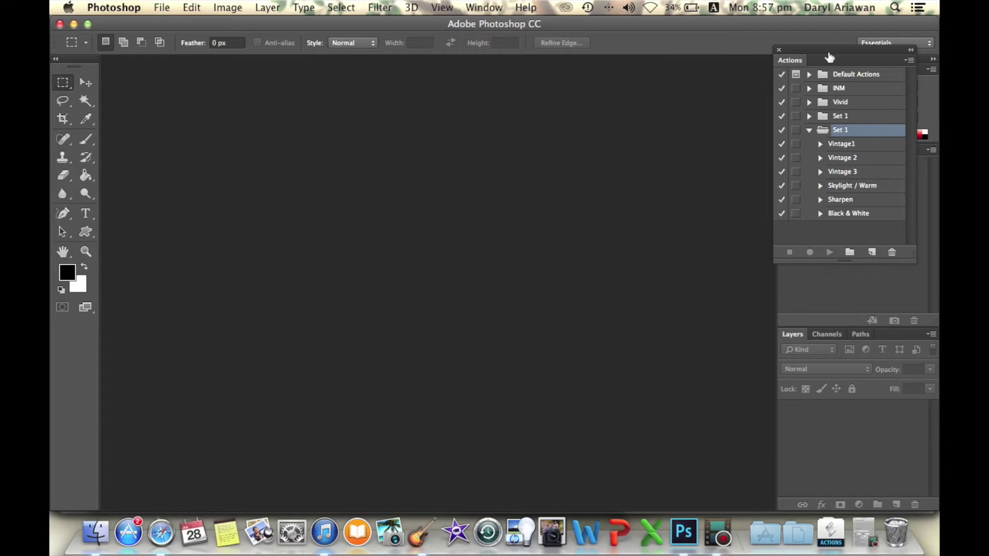
left_click(810, 129)
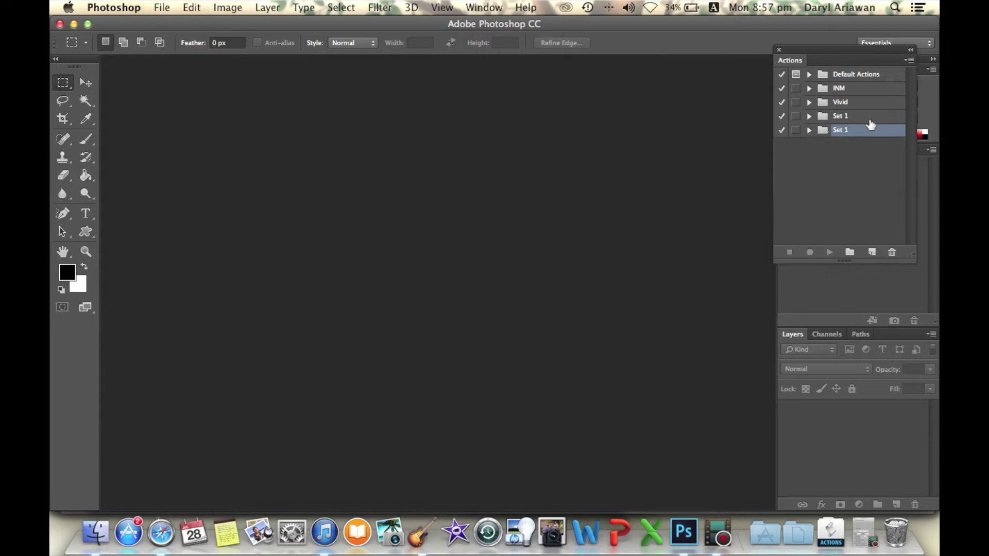
left_click(909, 61)
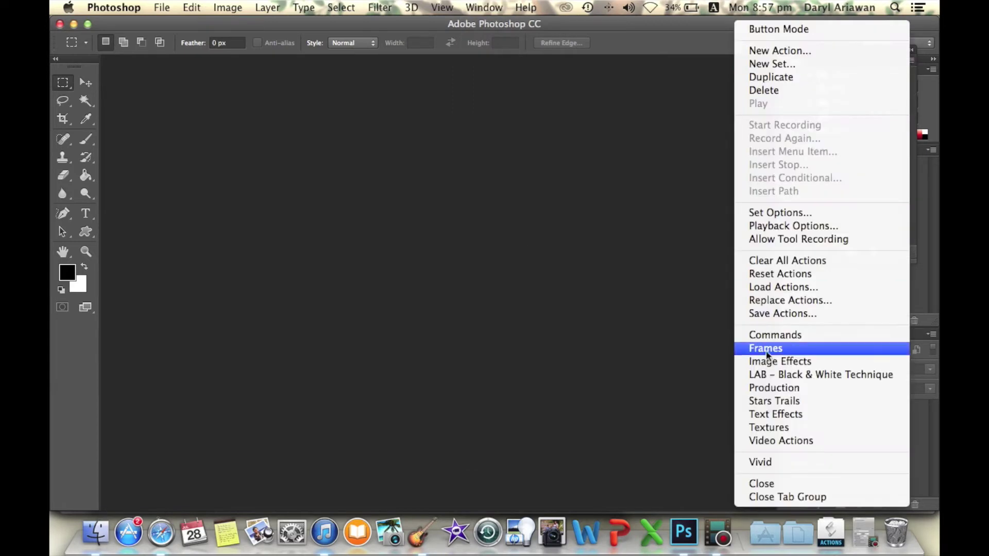
- Load Actions from the file daryl-set1.atn in the Downloads folder
left_click(768, 288)
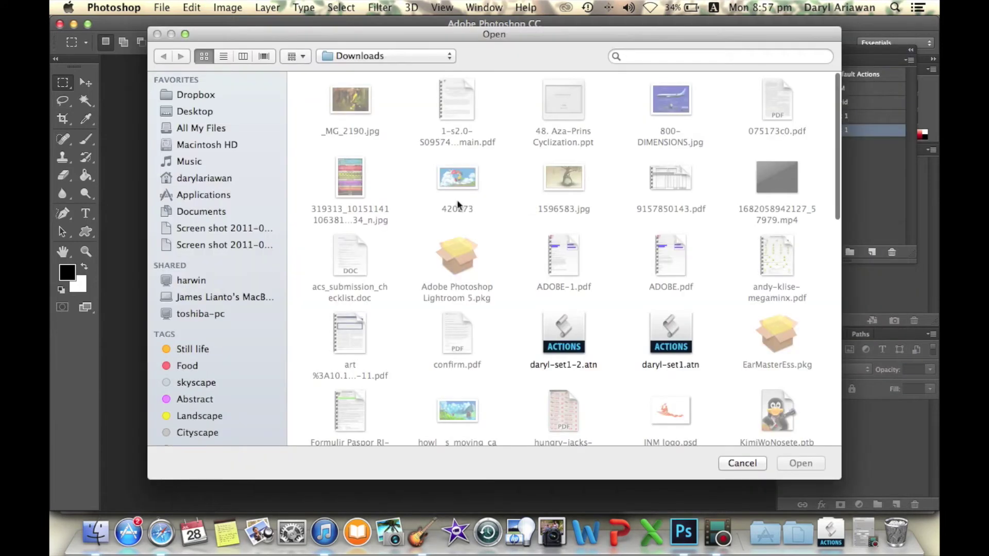
left_click(186, 180)
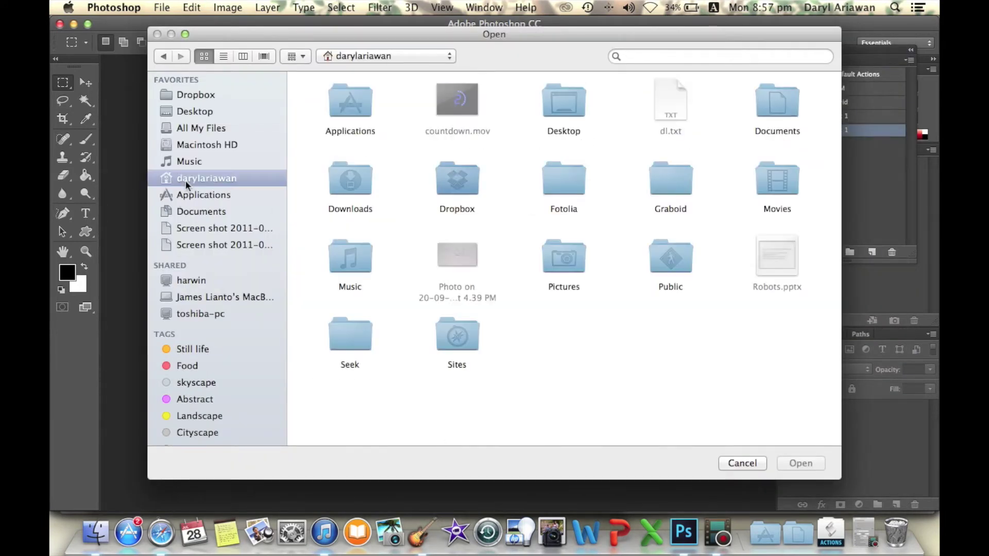
left_click(345, 183)
double_click(343, 180)
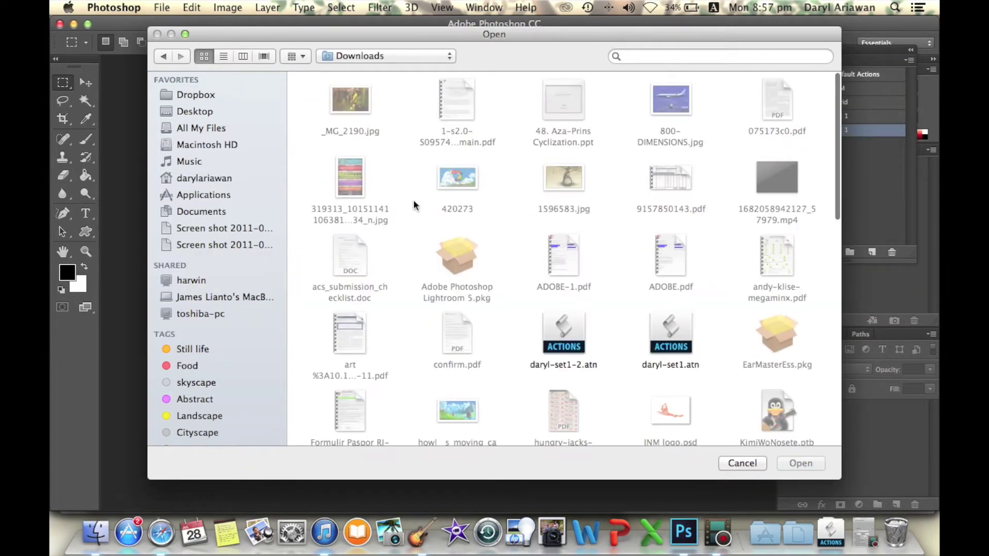
double_click(671, 335)
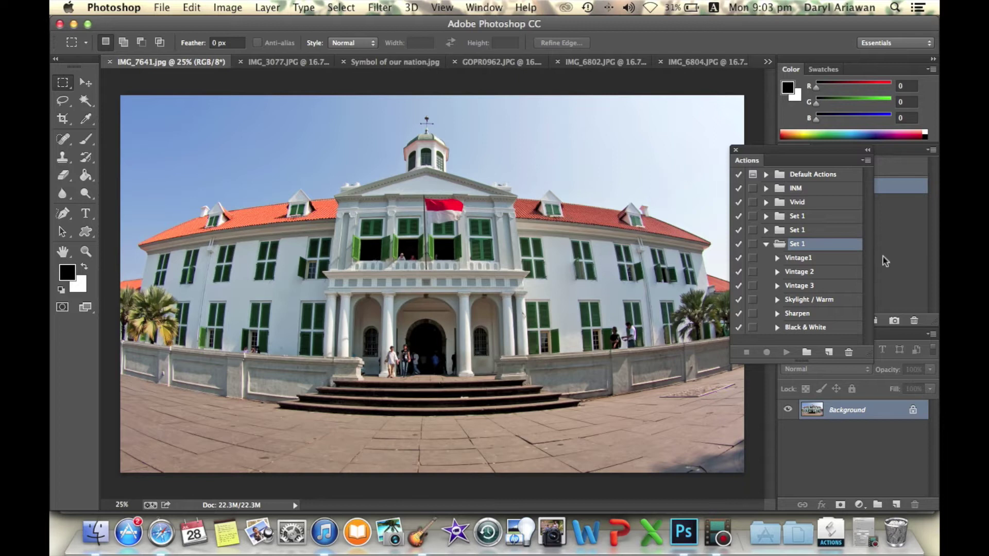
- Play the Vintage1 action from the new Set 1 on the red-roof building photo
left_click(806, 259)
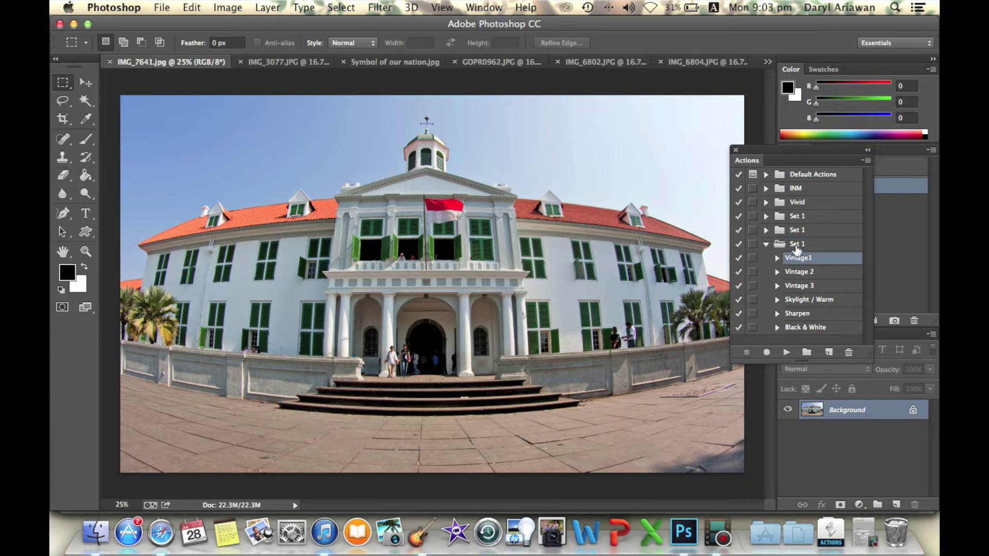
left_click(796, 245)
left_click(797, 259)
left_click(801, 287)
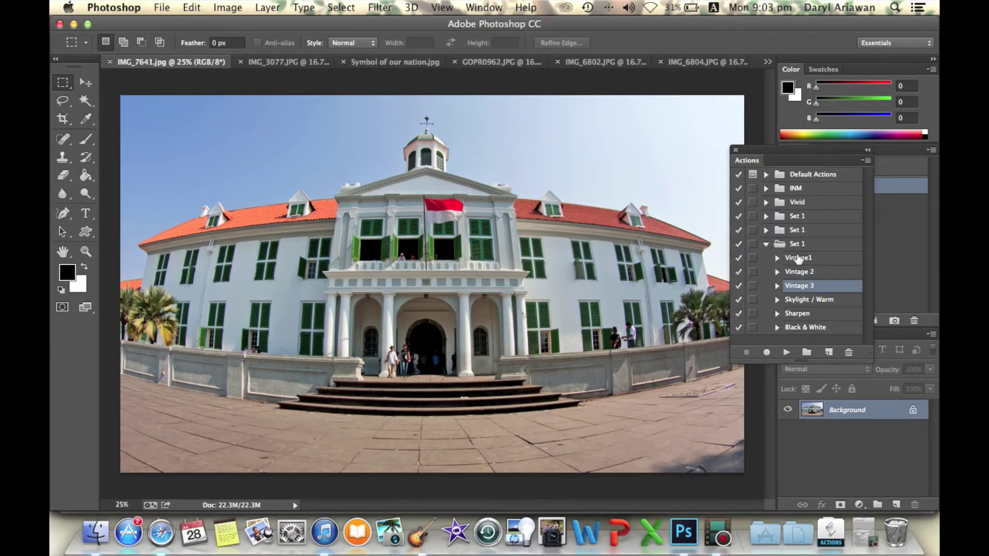
left_click(798, 259)
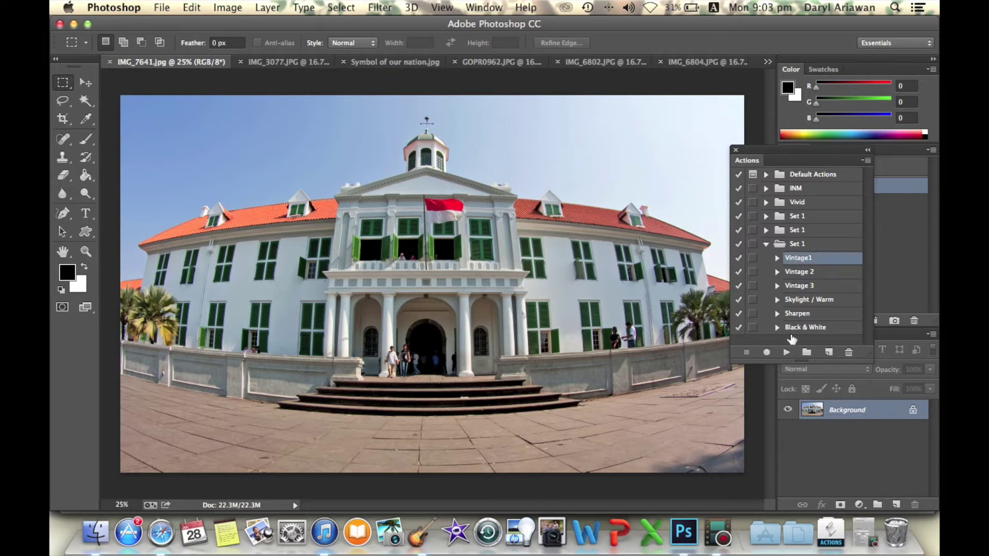
left_click(785, 351)
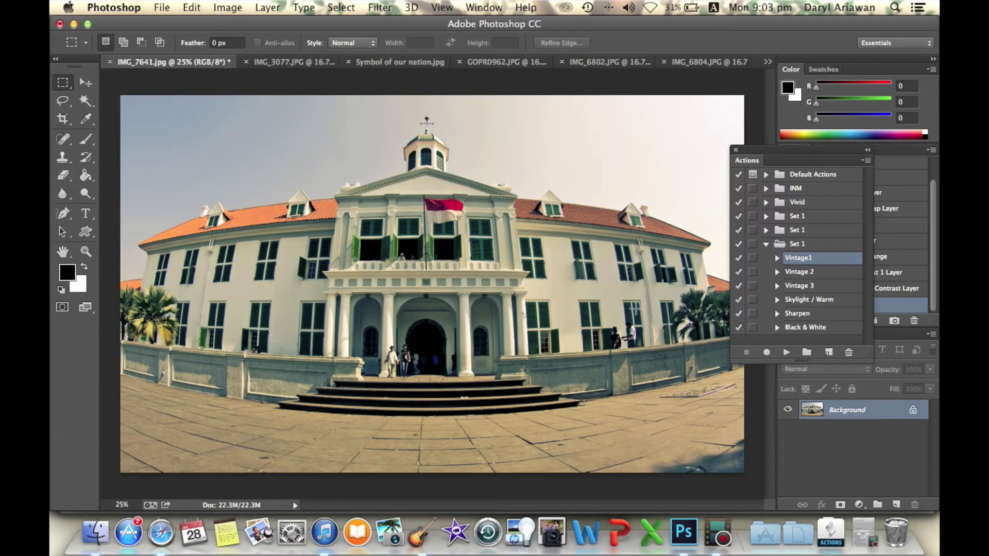
- Revert the building photo to its original snapshot and apply Vintage 2
scroll(915, 224, "up", 2)
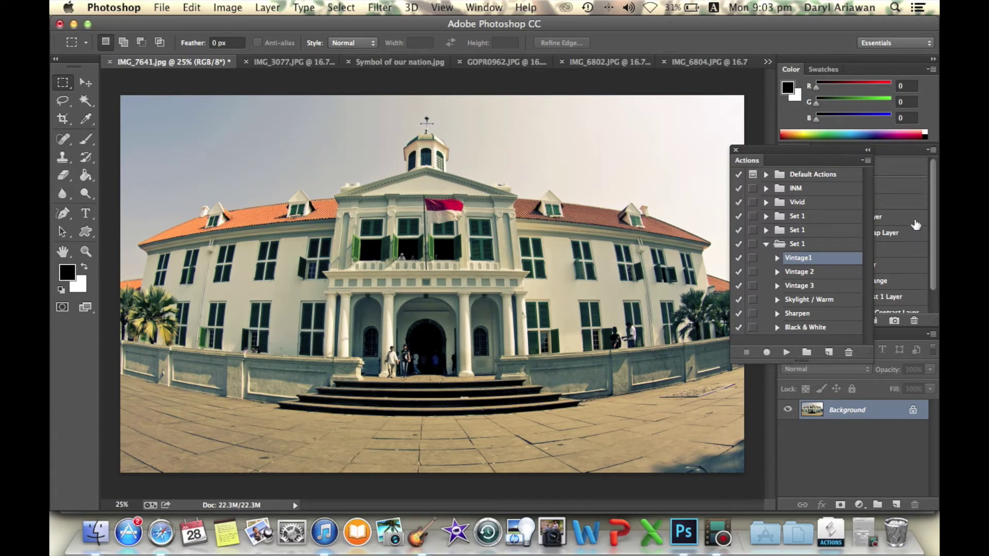
left_click(905, 170)
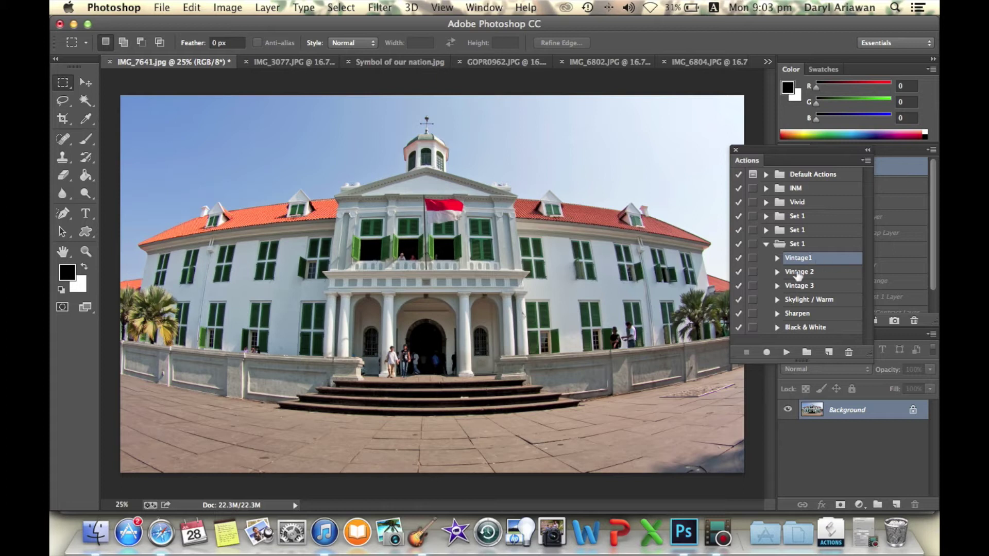
left_click(798, 272)
left_click(789, 352)
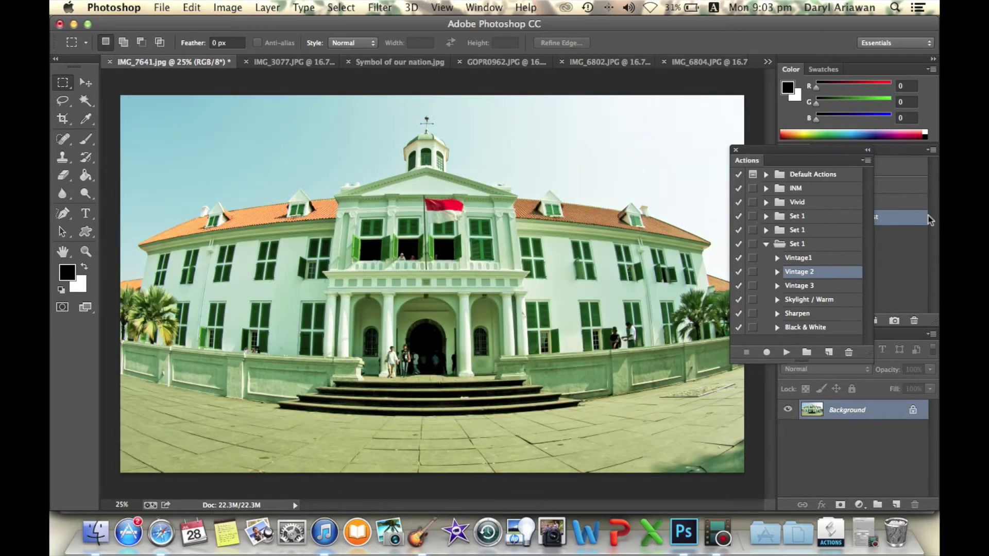
- Revert the building photo again and apply Vintage 3 instead
left_click(897, 170)
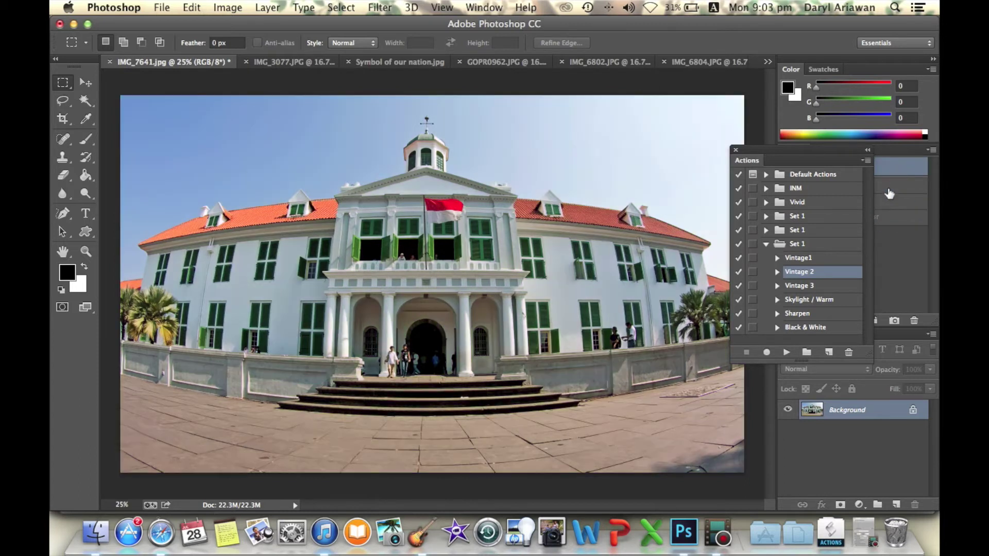
left_click(809, 286)
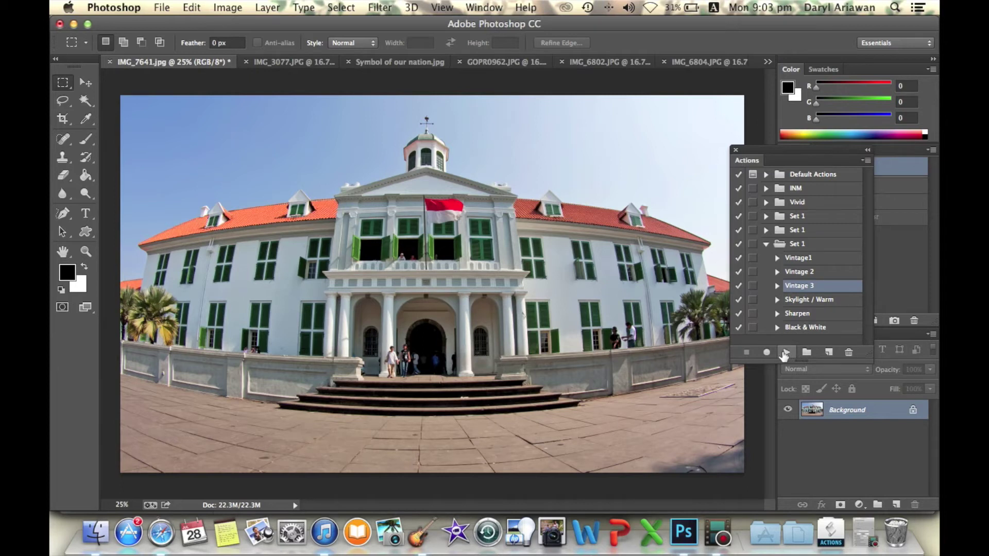
left_click(785, 352)
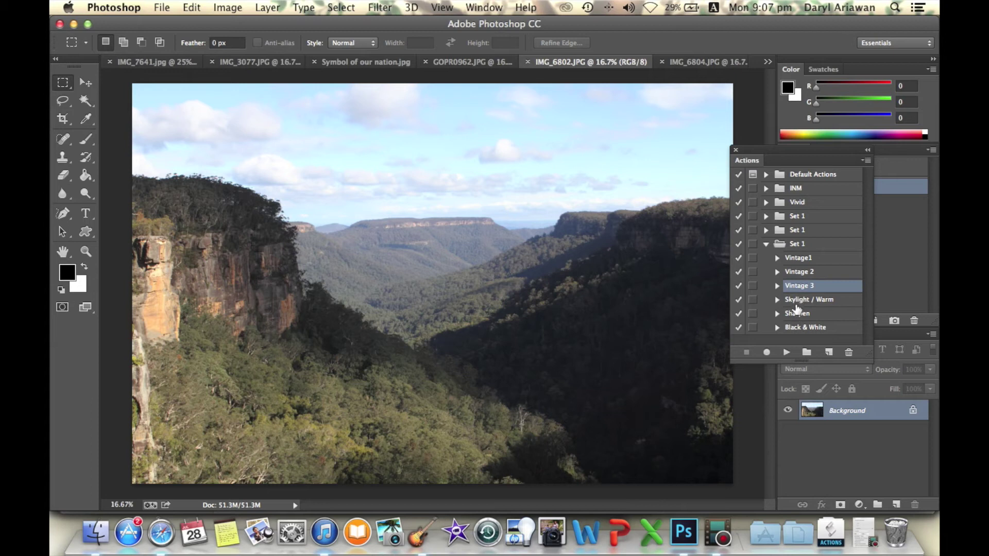
- Apply Skylight / Warm to the valley photo, then bring up the GOPR0962.JPG atrium photo
left_click(824, 301)
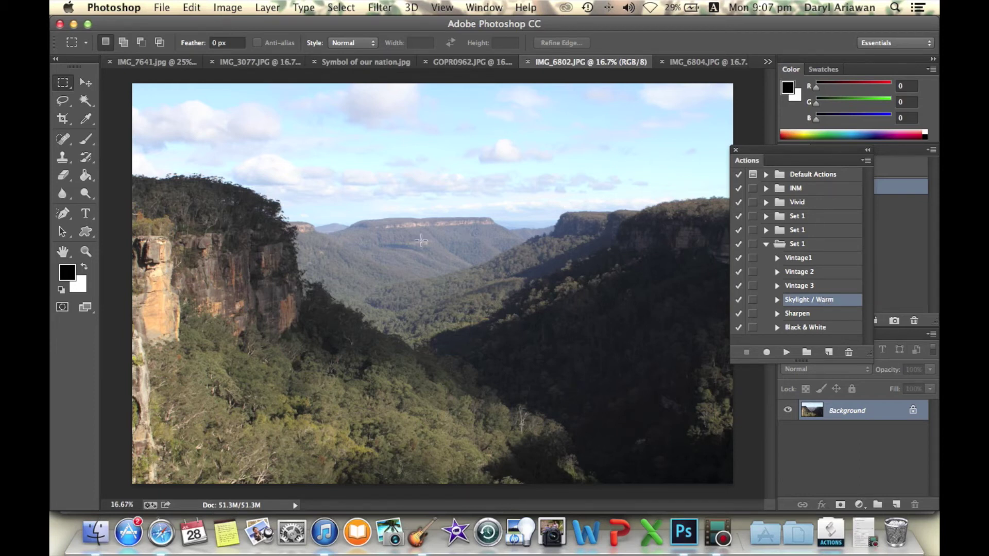
left_click(785, 353)
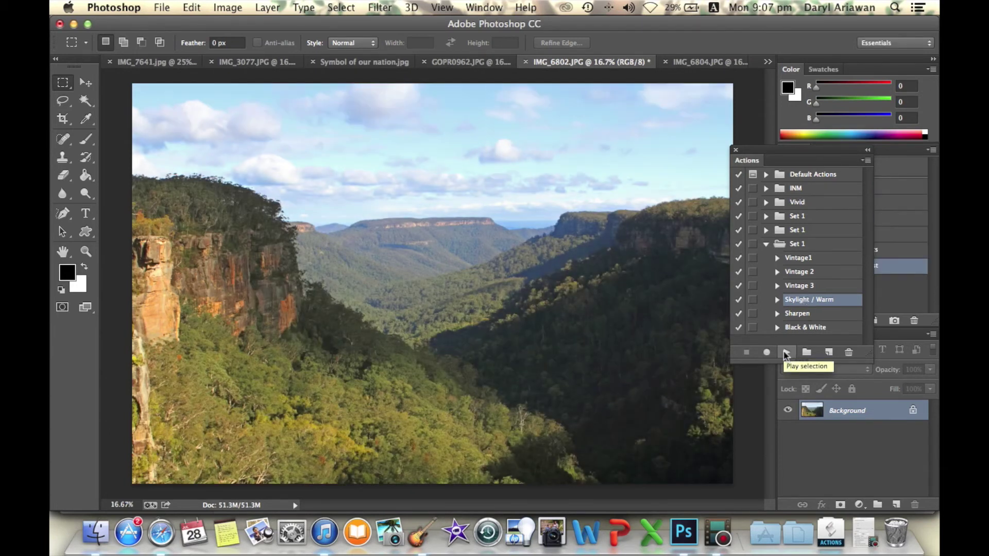
left_click(491, 62)
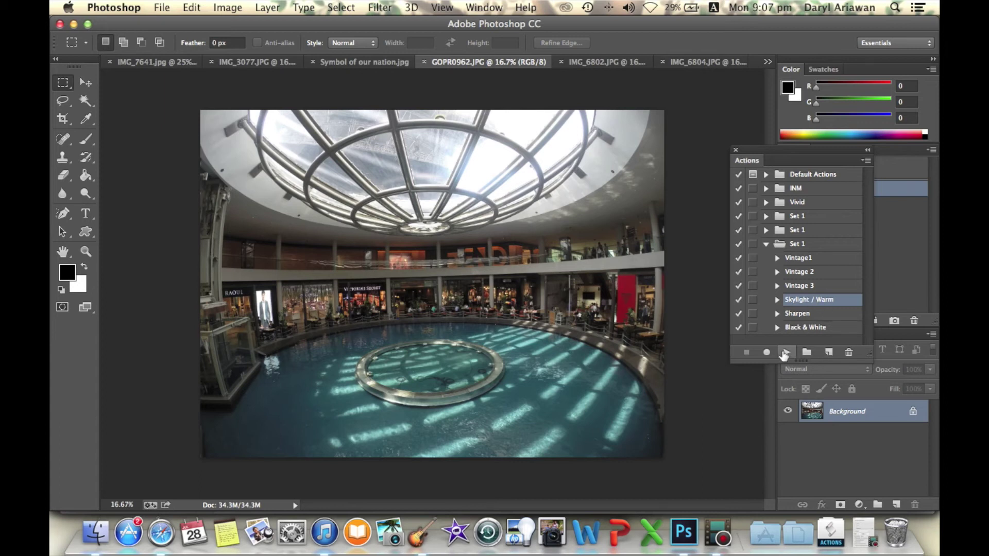
- Apply Skylight / Warm to the atrium, Sharpen to the valley photo, then open IMG_3077
left_click(784, 352)
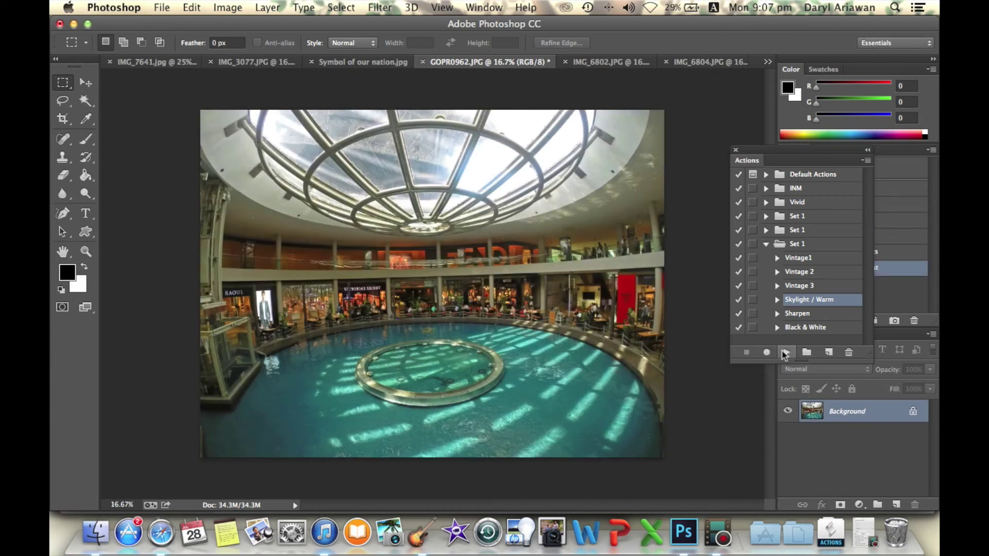
left_click(608, 63)
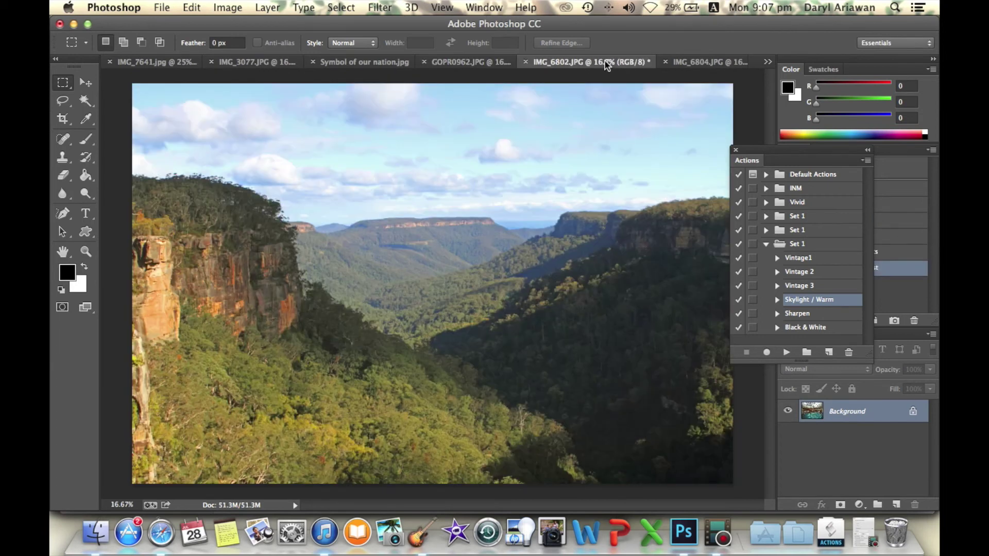
left_click(800, 315)
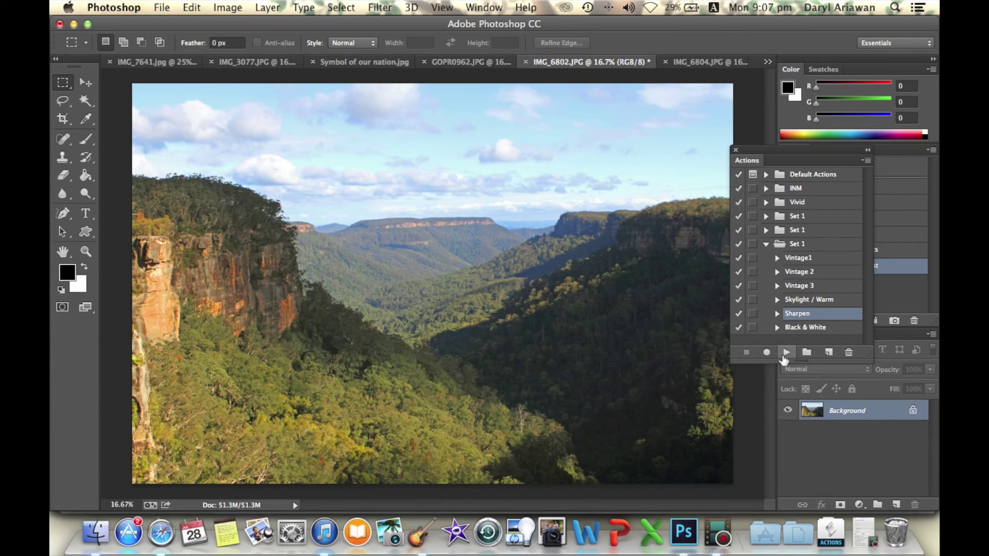
left_click(784, 354)
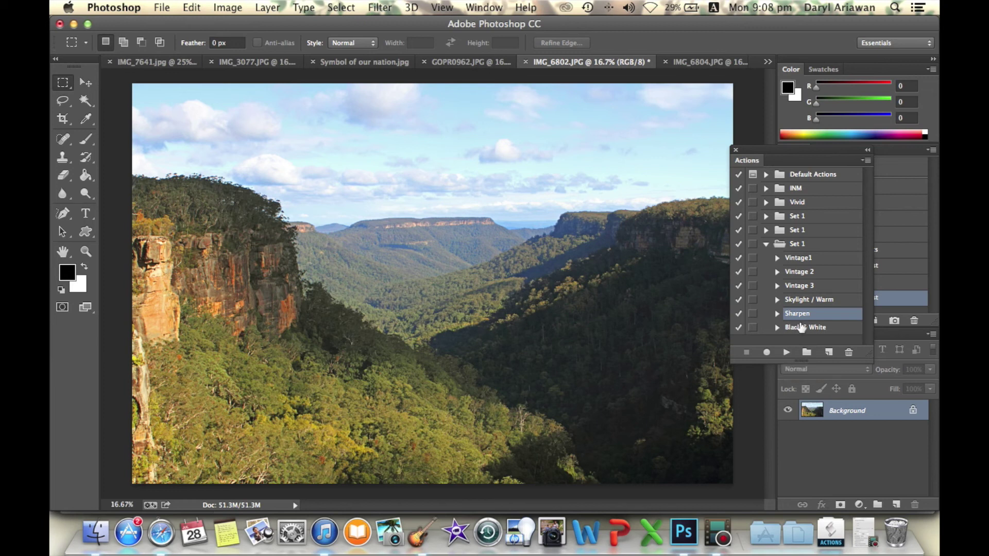
left_click(802, 328)
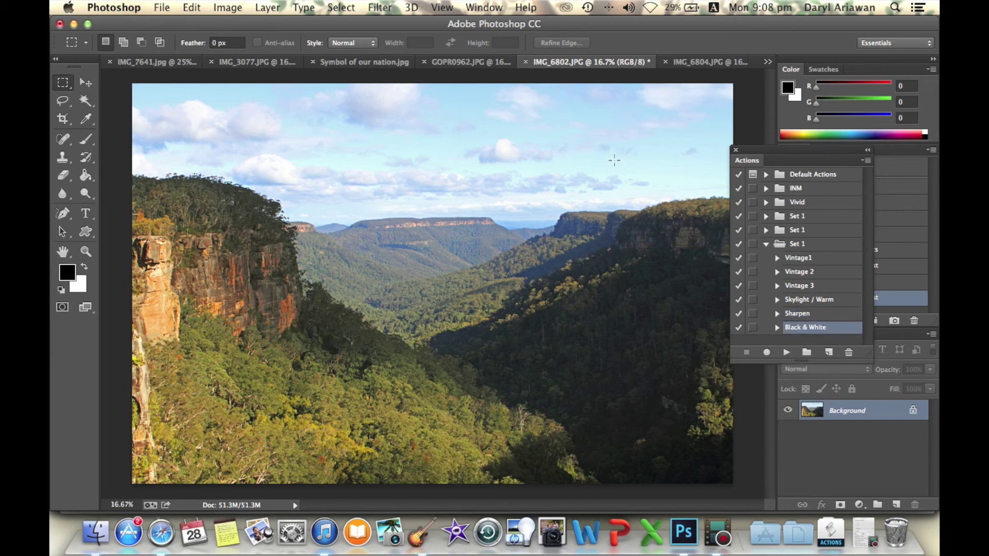
left_click(235, 65)
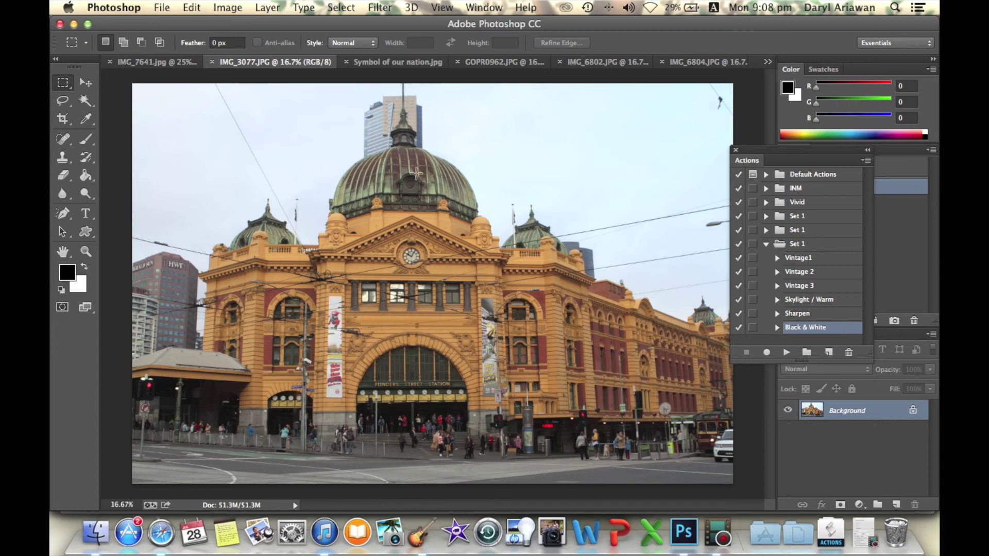
- Play the Black & White action on the Flinders Street station photo
left_click(230, 8)
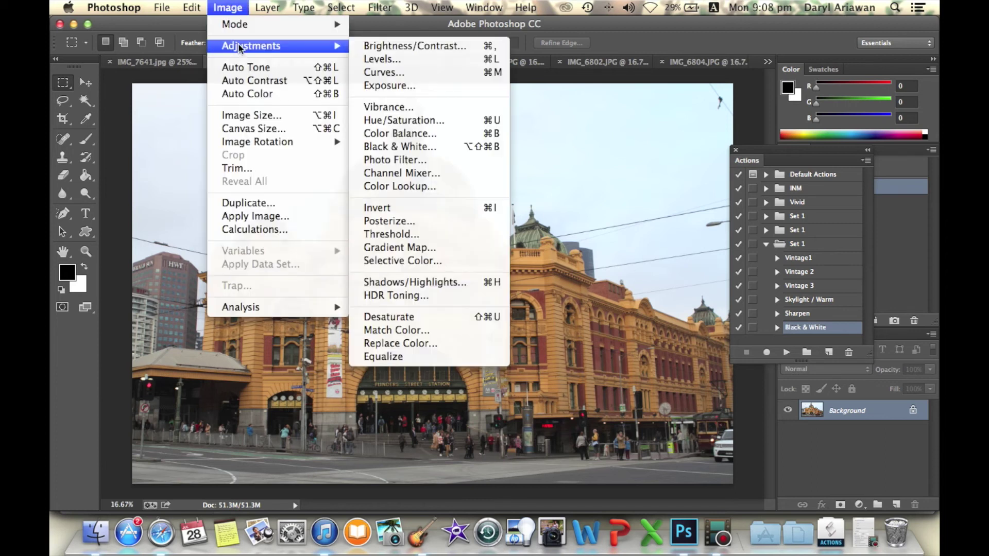
mouse_move(251, 45)
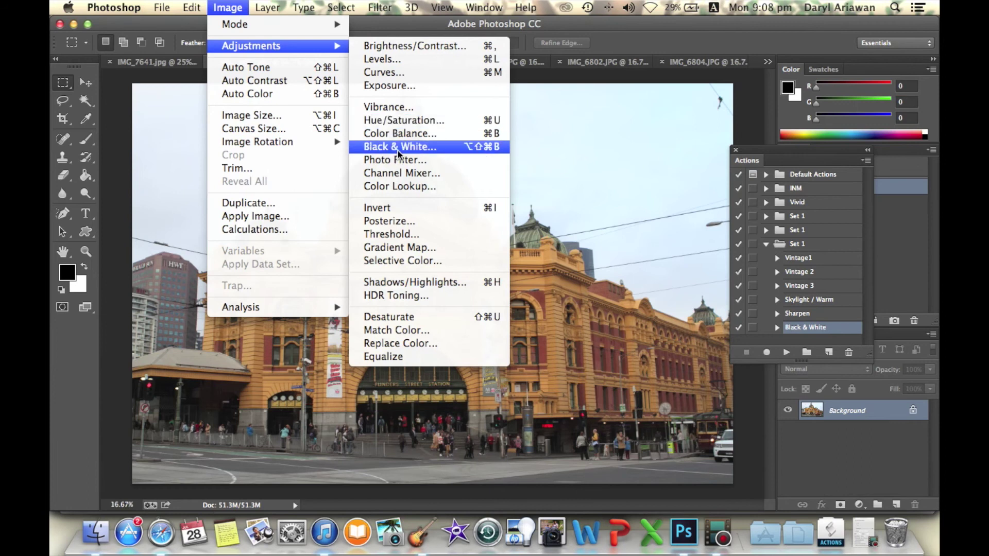
left_click(238, 6)
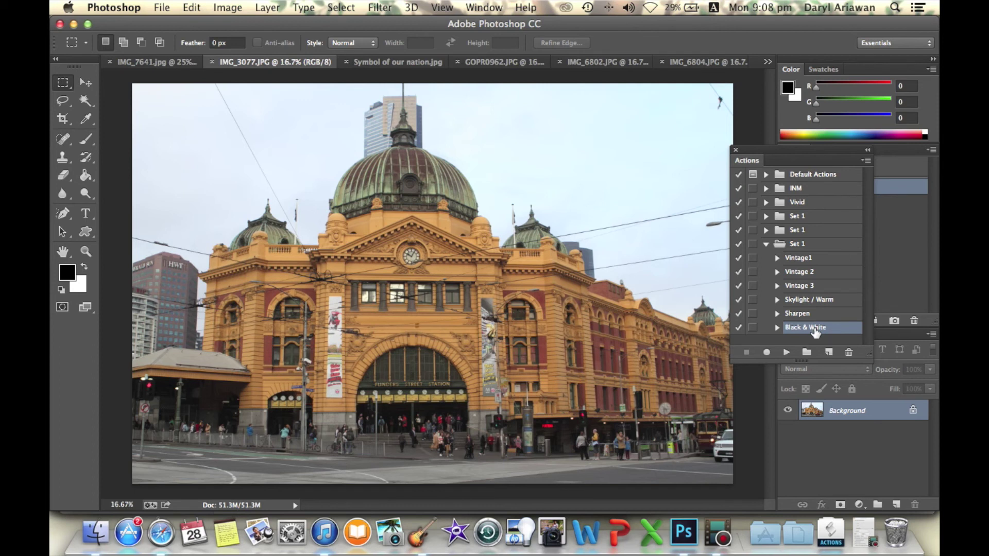
left_click(783, 353)
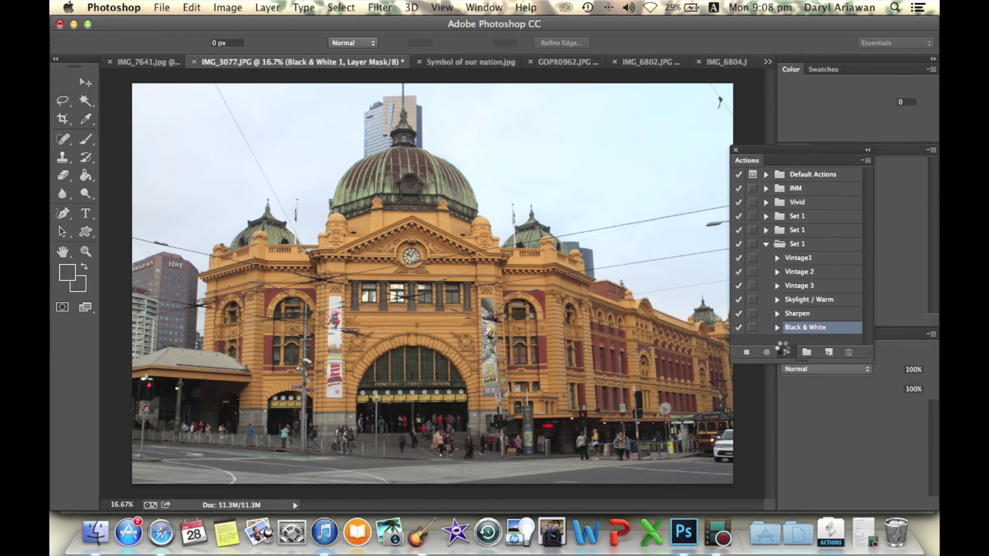